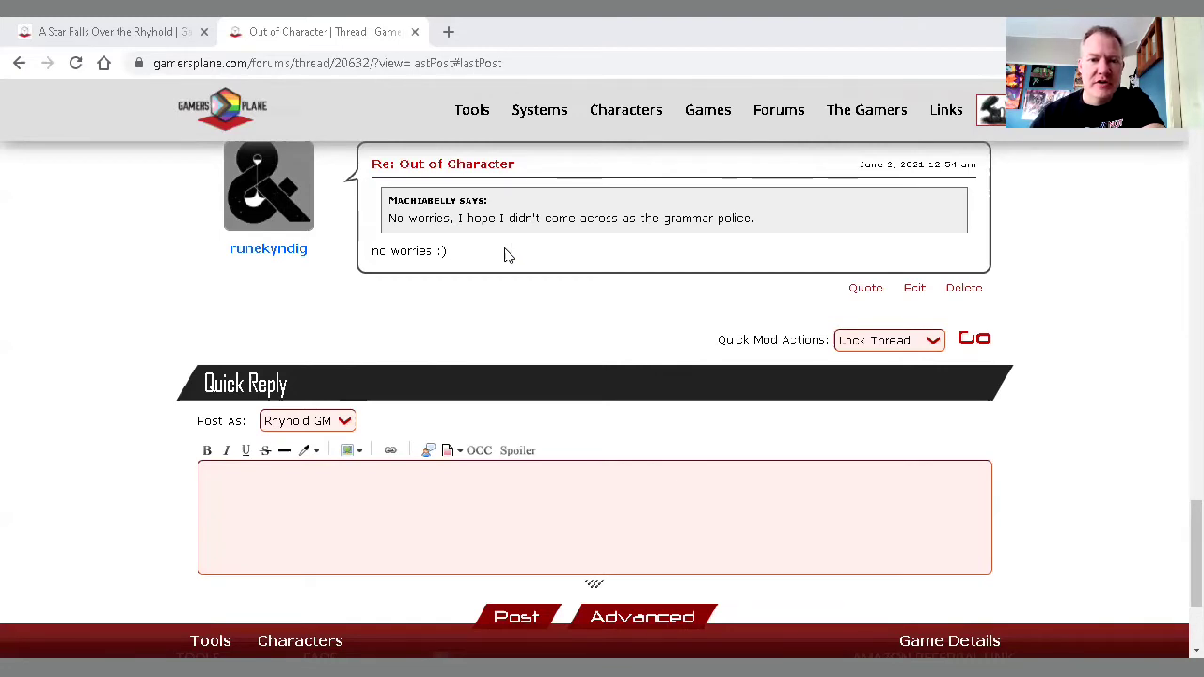
pyautogui.scroll(-2, 504, 255)
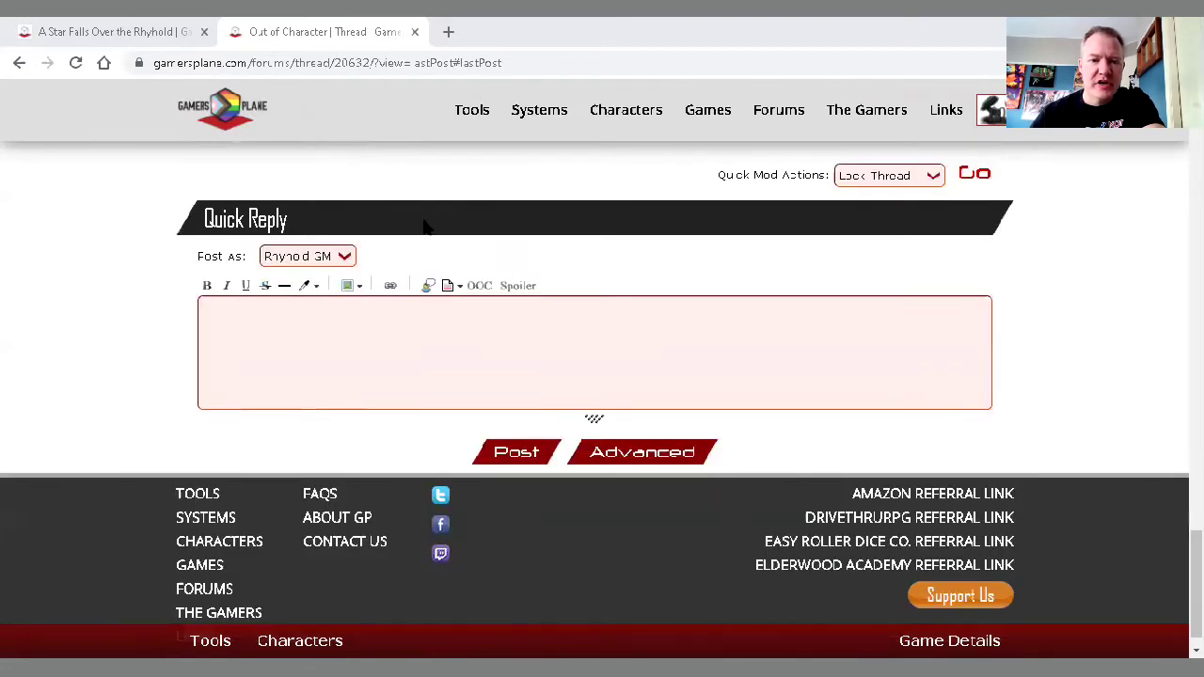
pyautogui.click(281, 312)
pyautogui.write('[n')
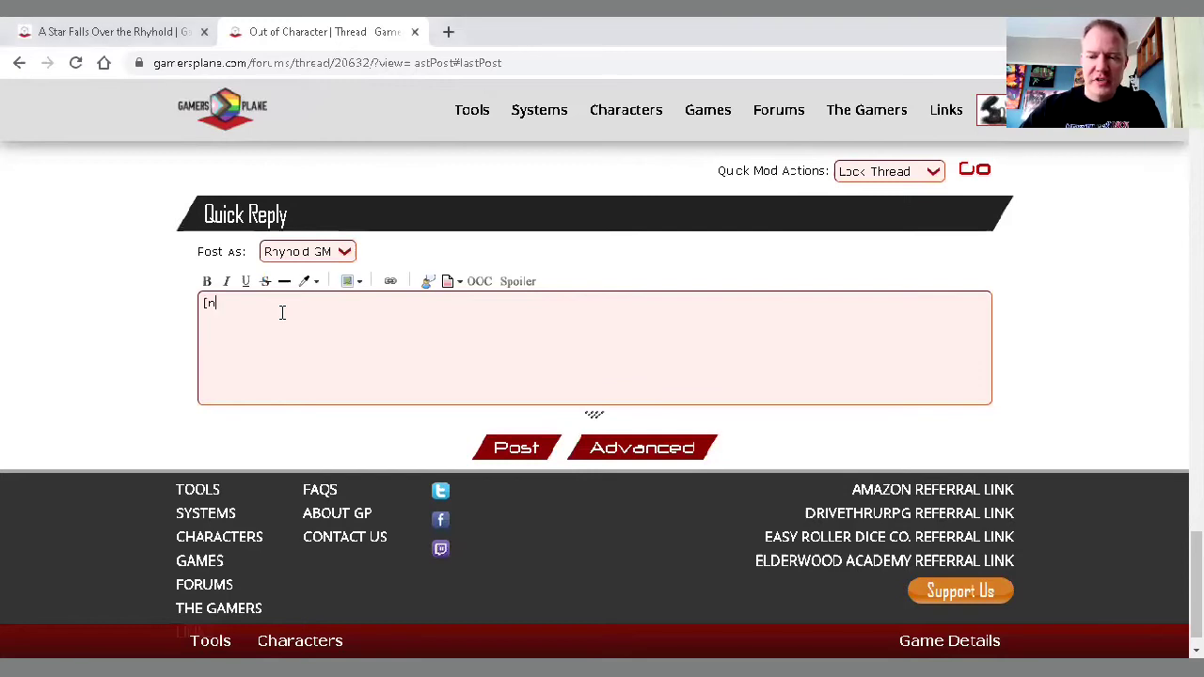
pyautogui.write('ote="')
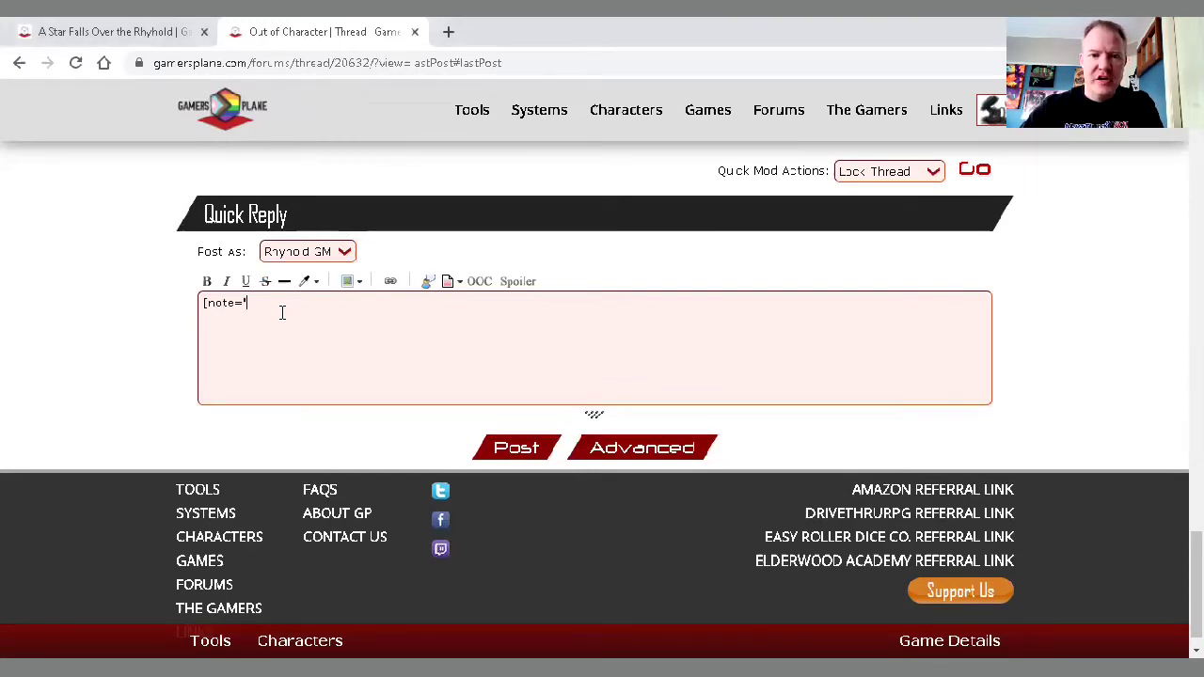
pyautogui.write('MAc')
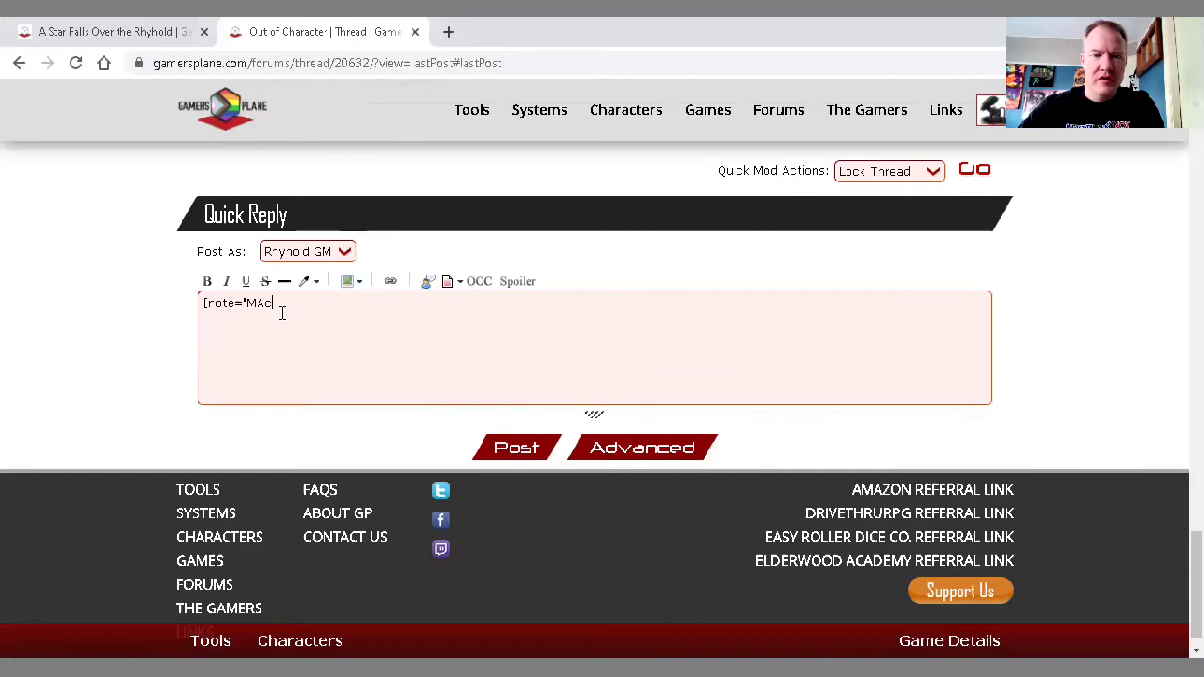
pyautogui.press('BackSpace')
pyautogui.press('BackSpace')
pyautogui.write('ac')
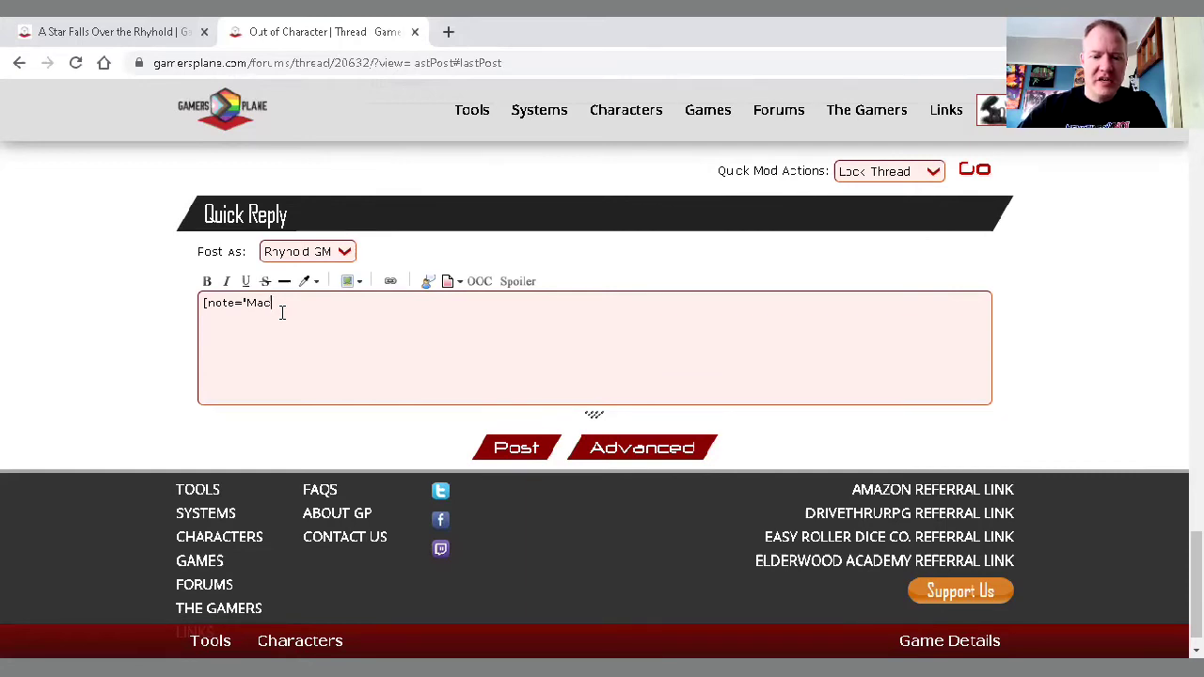
pyautogui.write('hia')
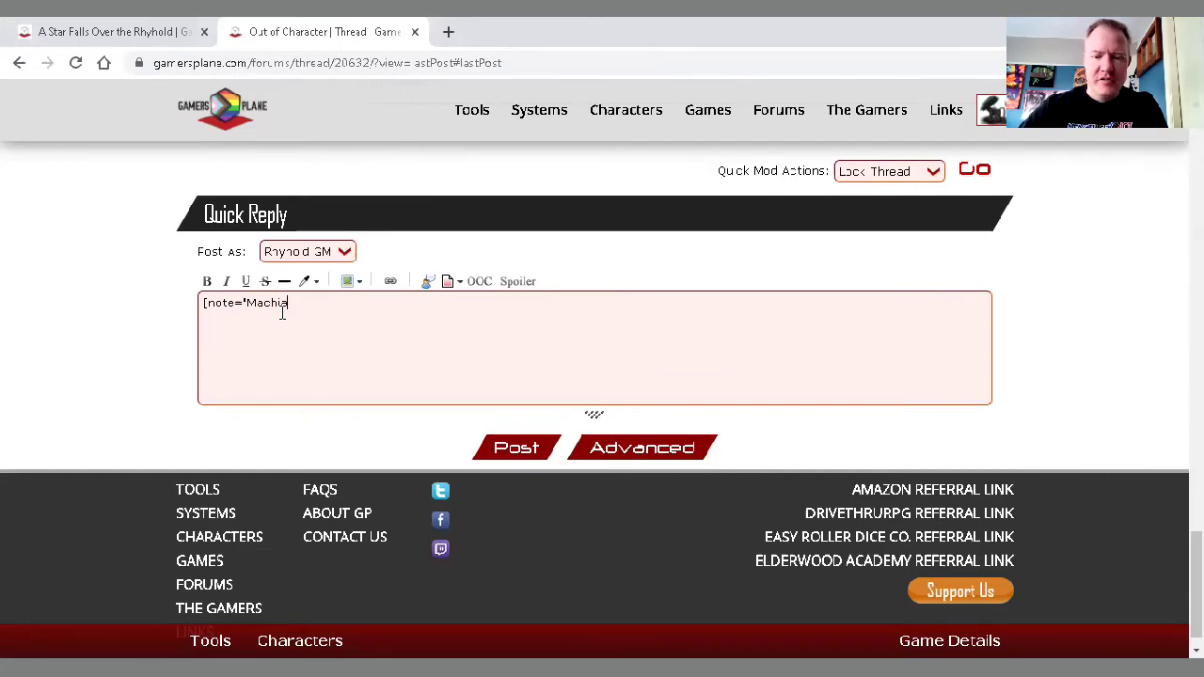
pyautogui.write('belly"')
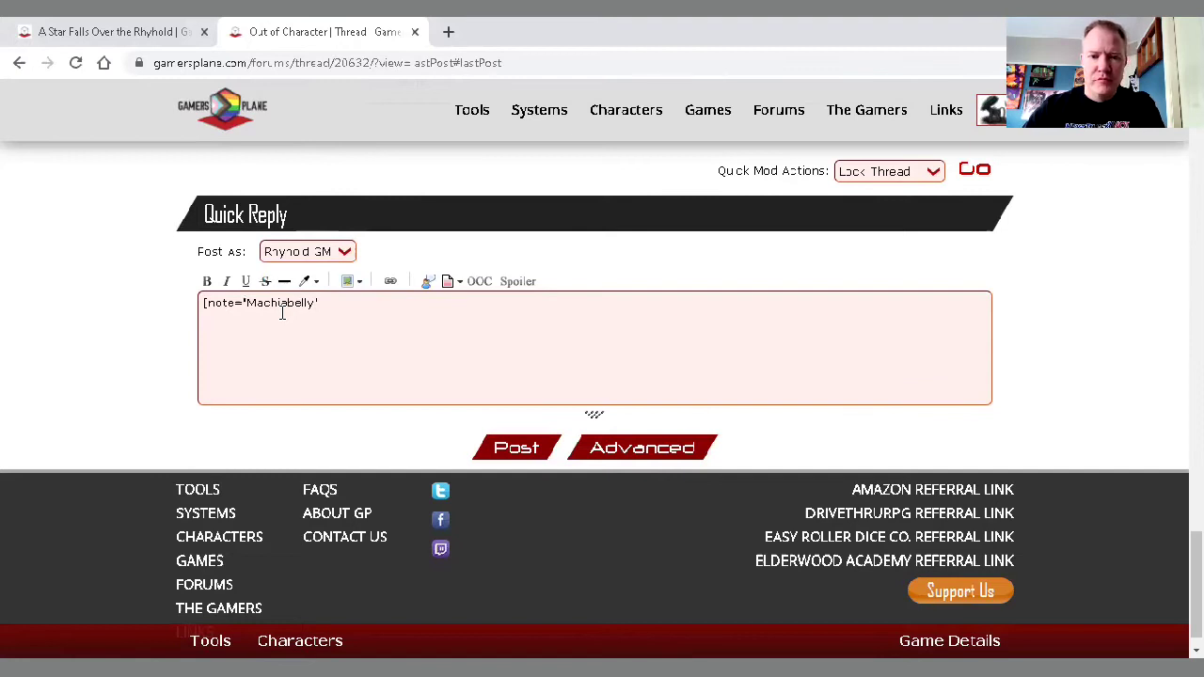
pyautogui.write(']T')
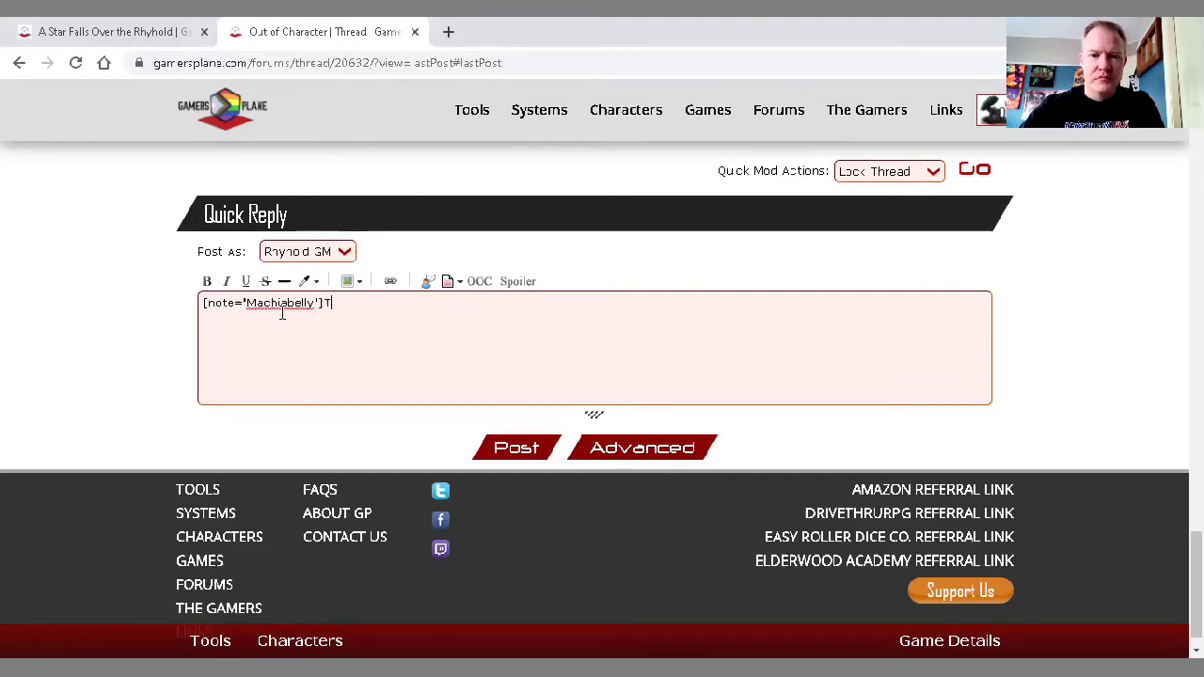
pyautogui.press('BackSpace')
pyautogui.write('ets ga')
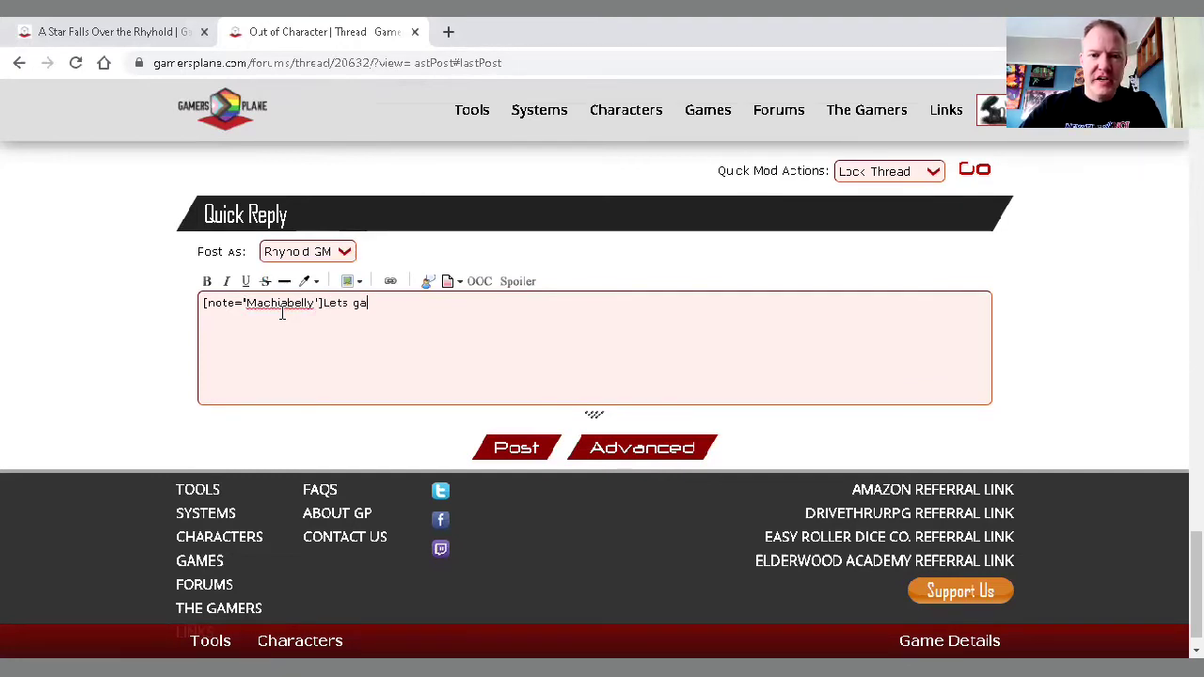
pyautogui.write('ng up o')
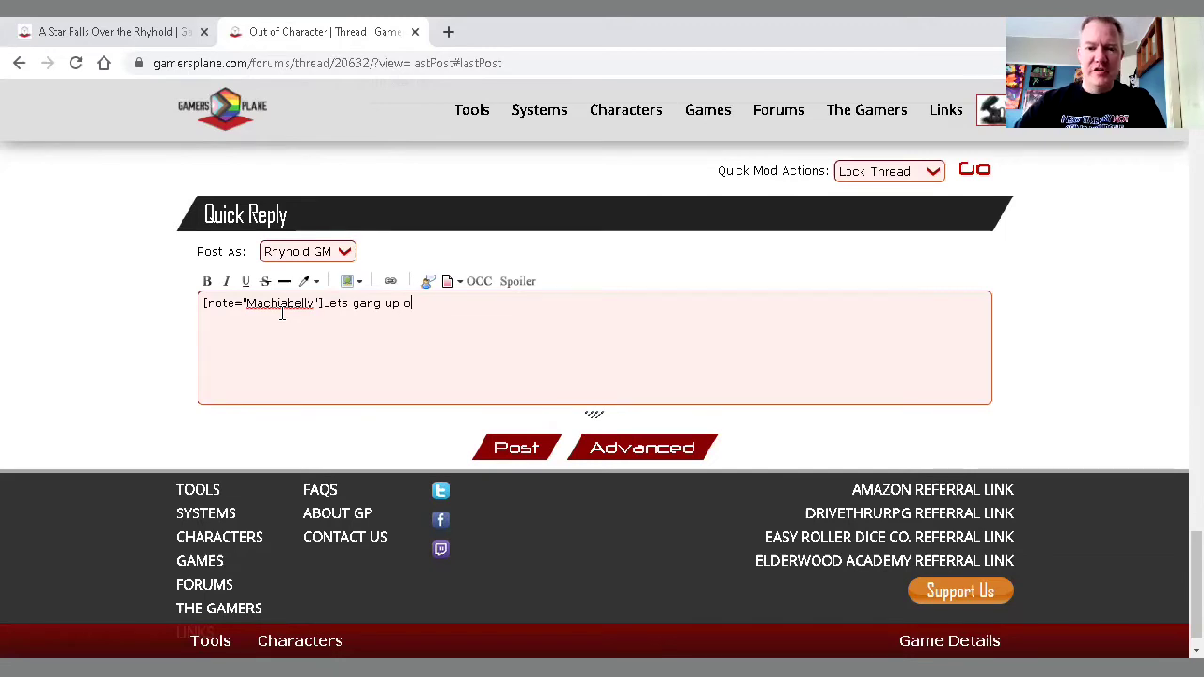
pyautogui.write('n Run')
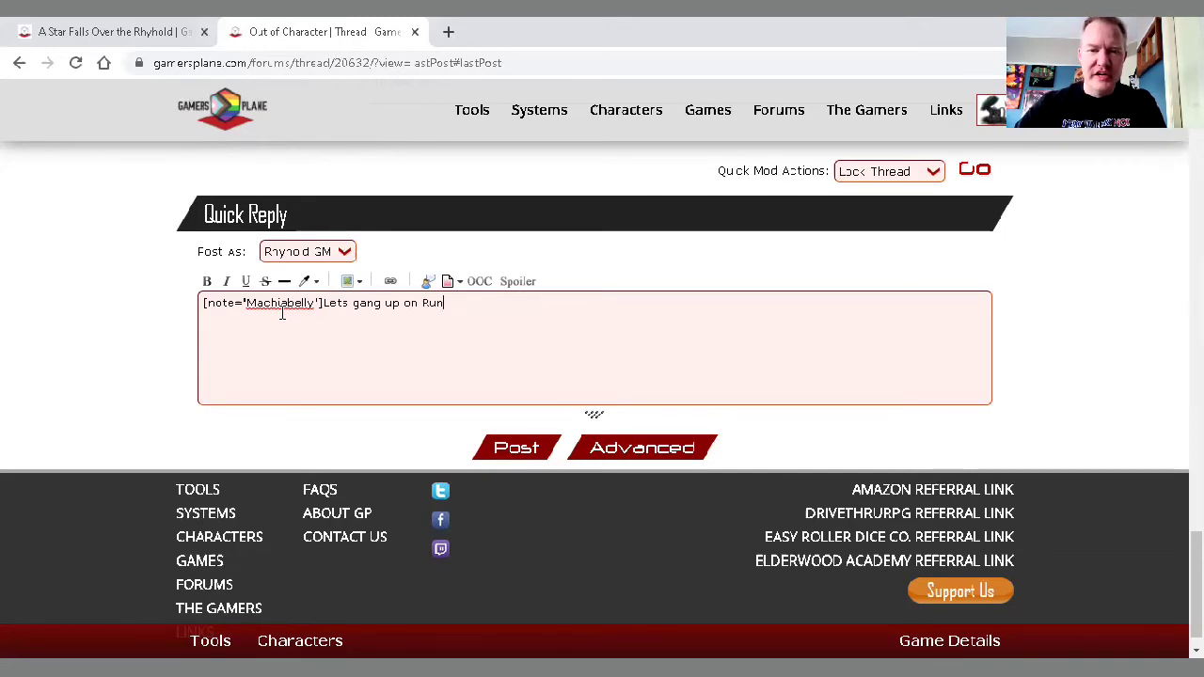
pyautogui.write('ekyr')
pyautogui.write('dgi')
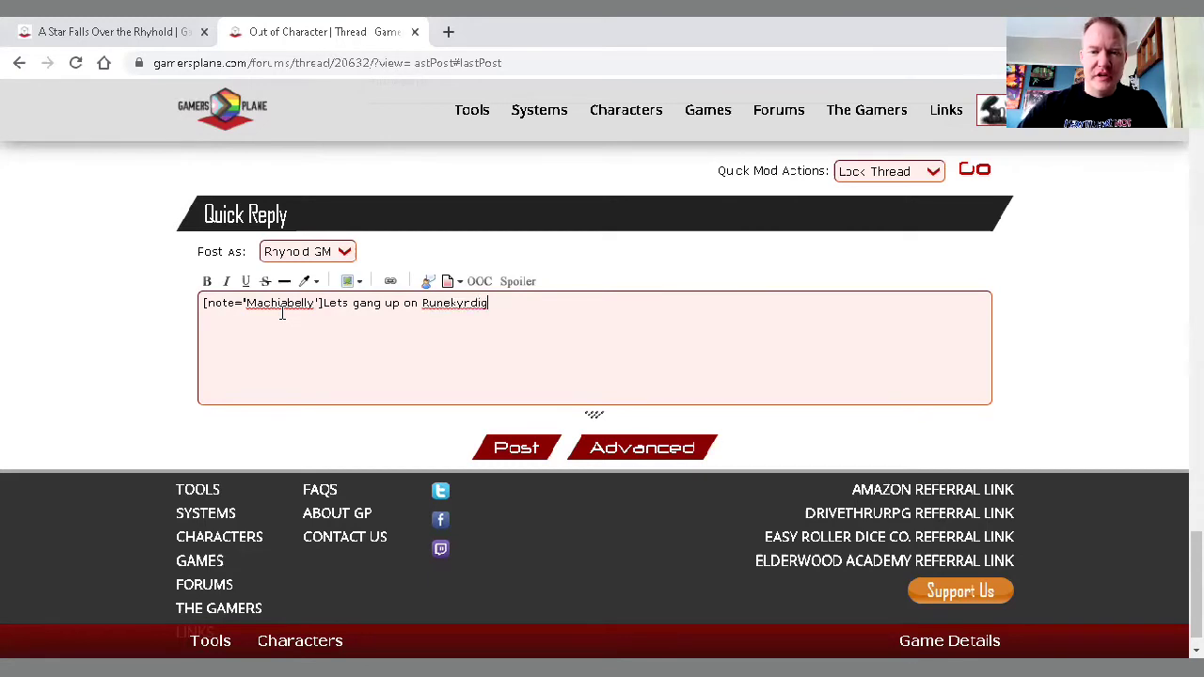
pyautogui.write(' and t')
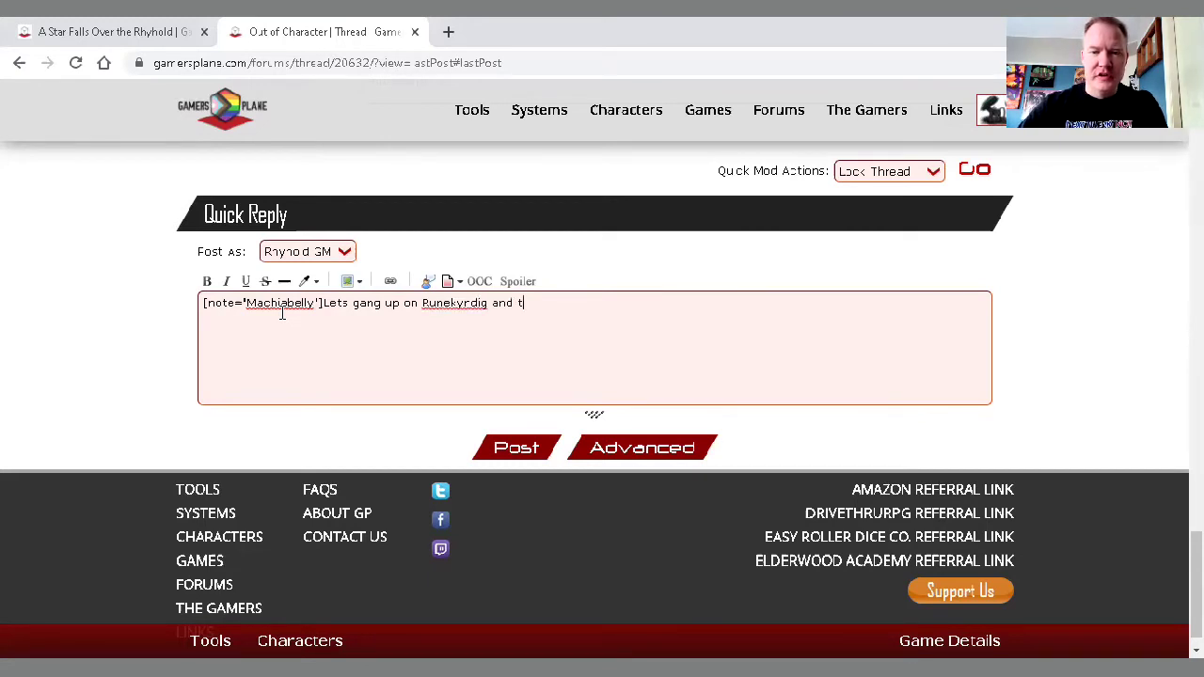
pyautogui.write('ake over')
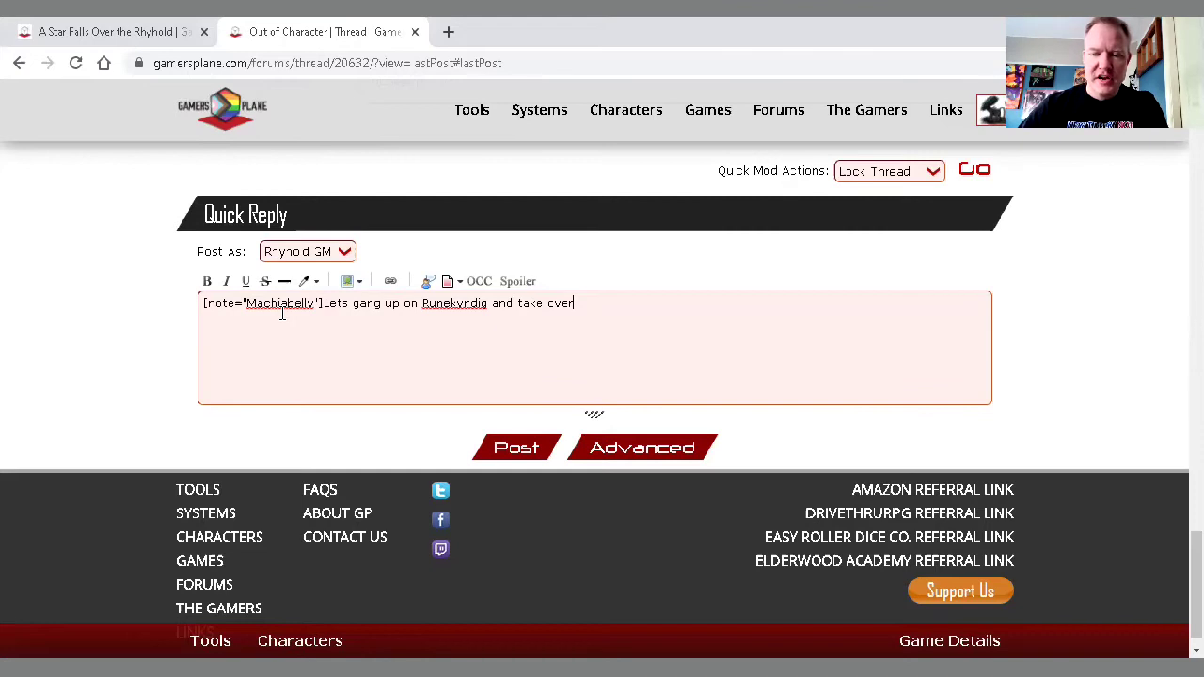
pyautogui.write('[/note')
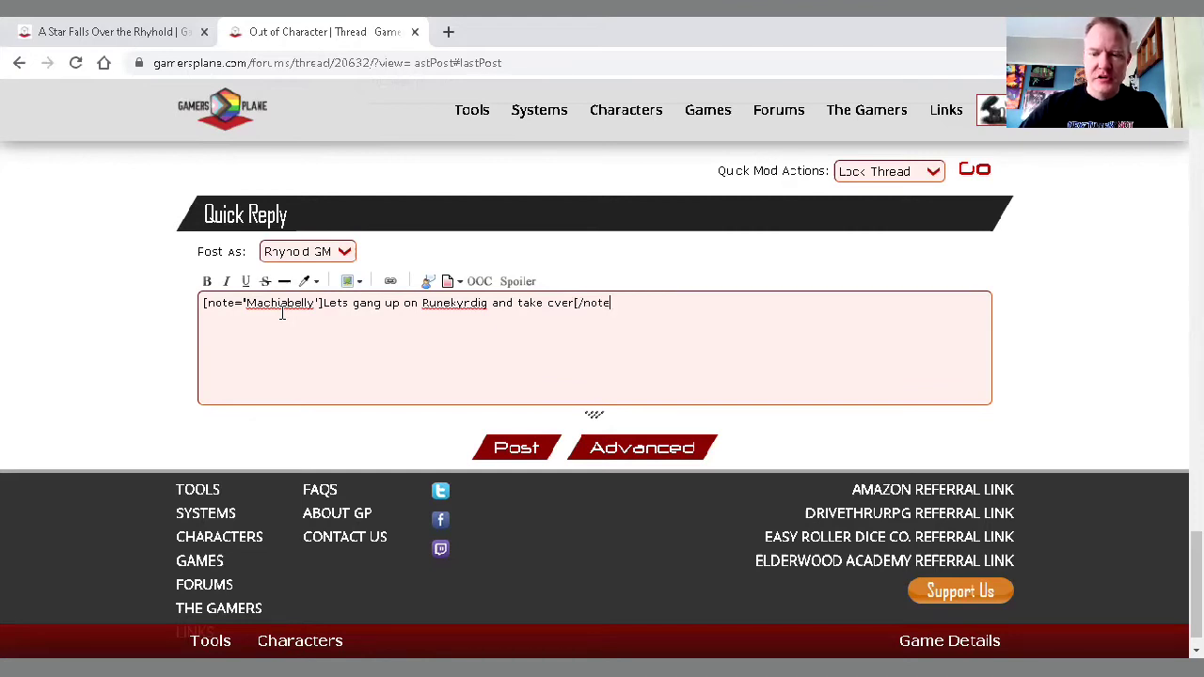
pyautogui.write(']')
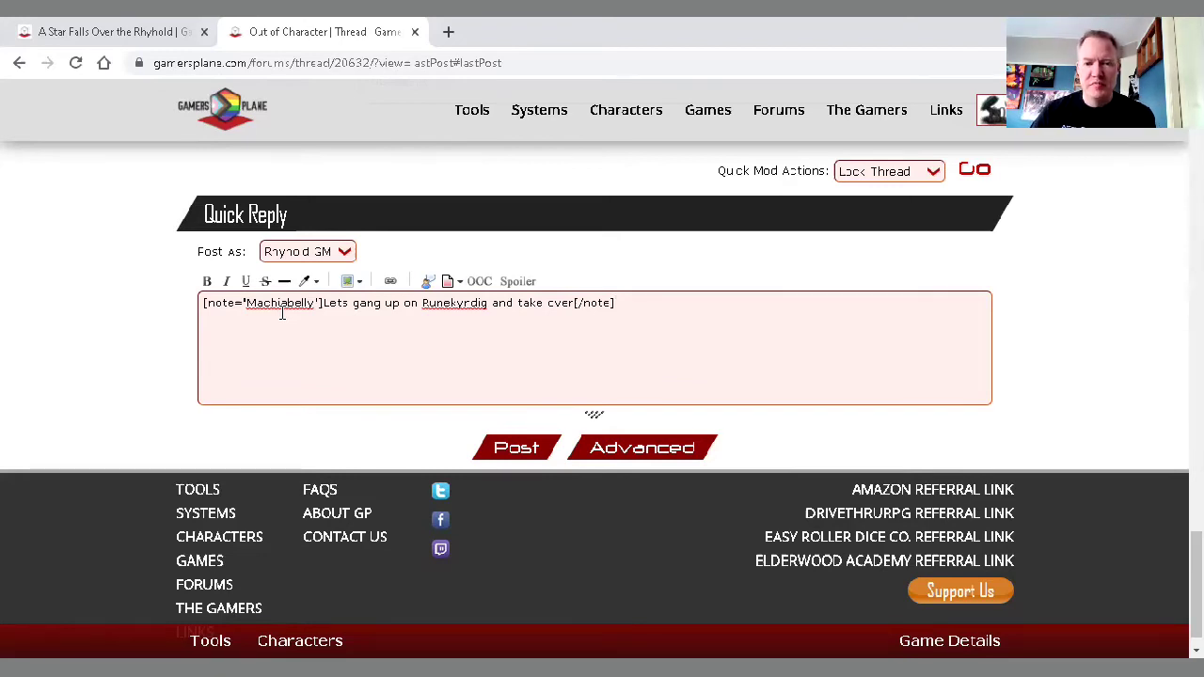
pyautogui.click(449, 283)
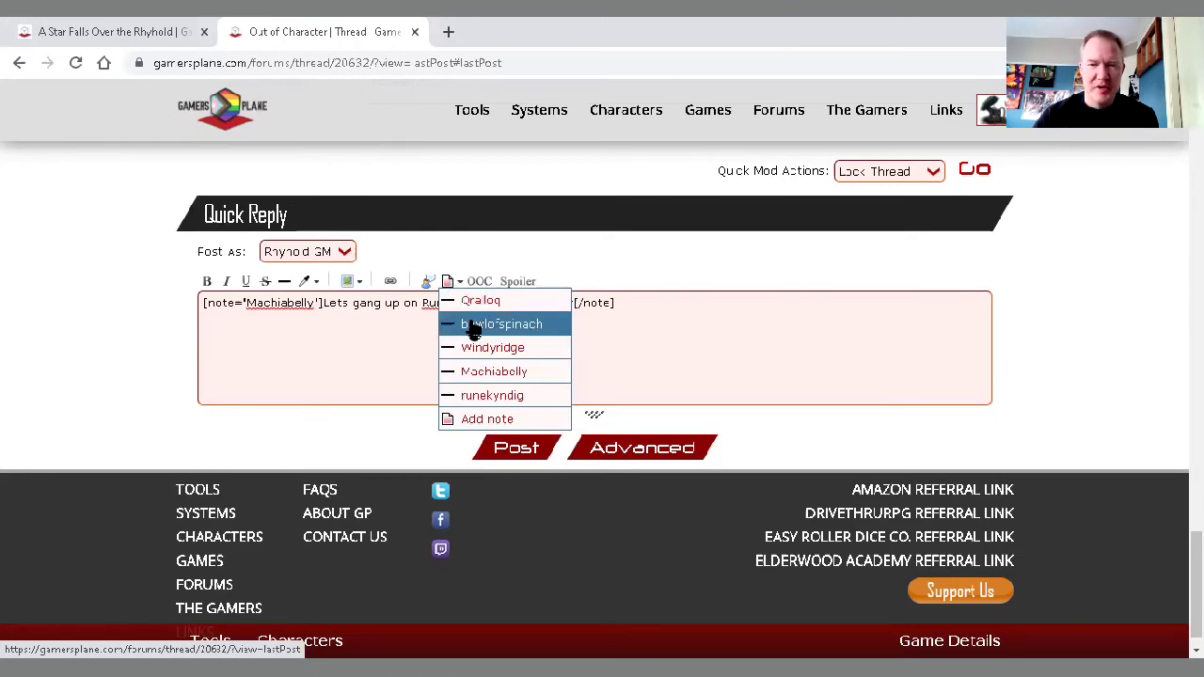
pyautogui.click(473, 327)
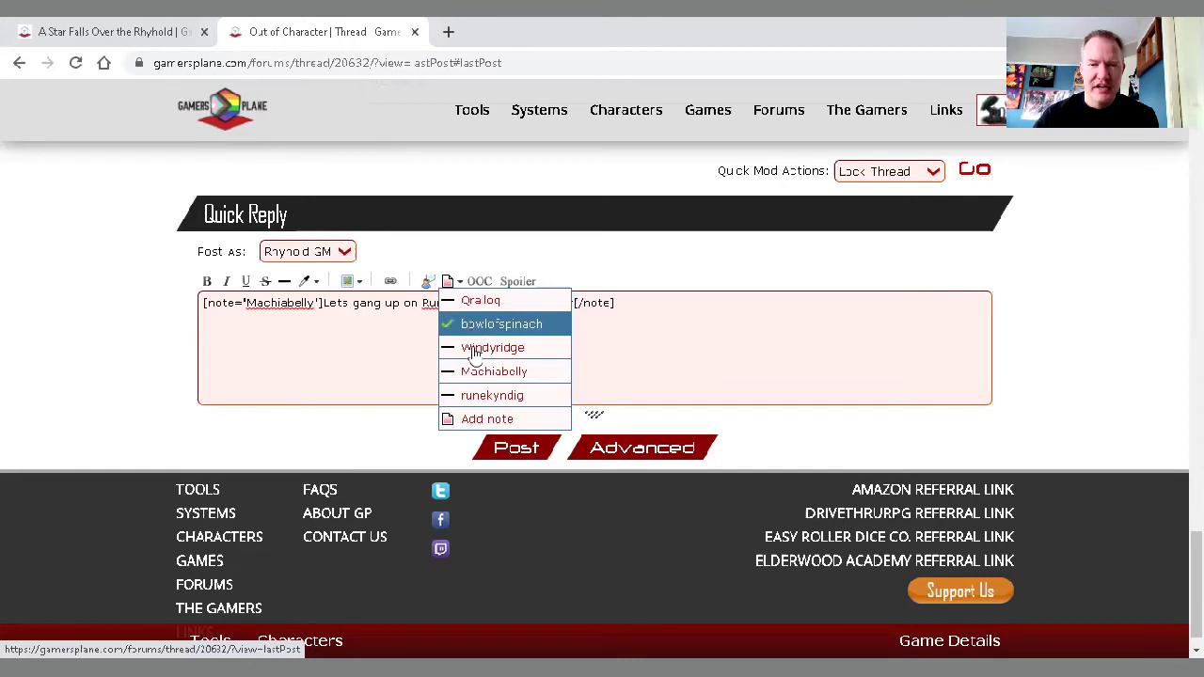
pyautogui.click(476, 414)
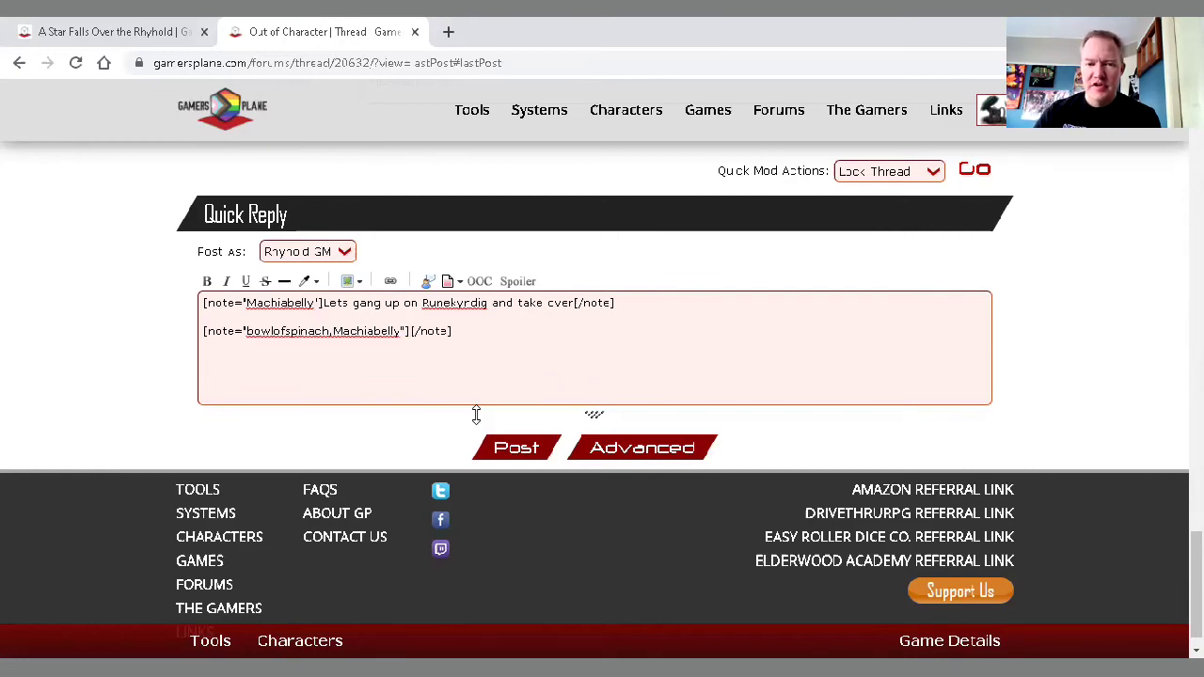
pyautogui.click(450, 281)
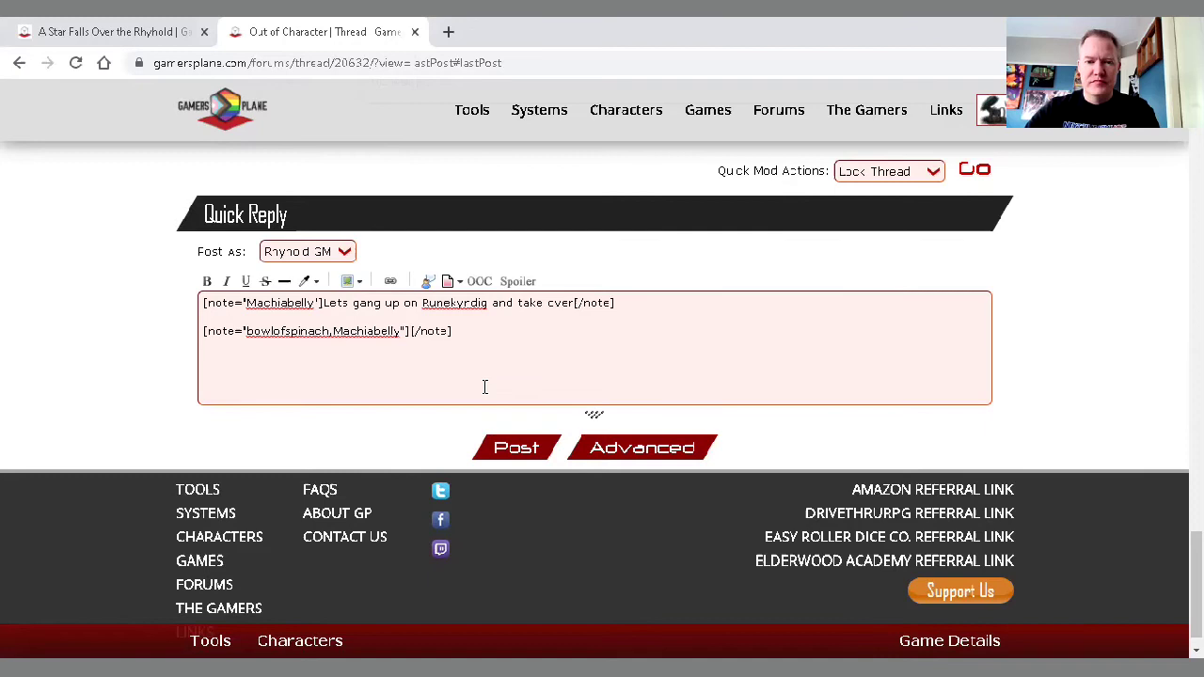
pyautogui.write('There is ')
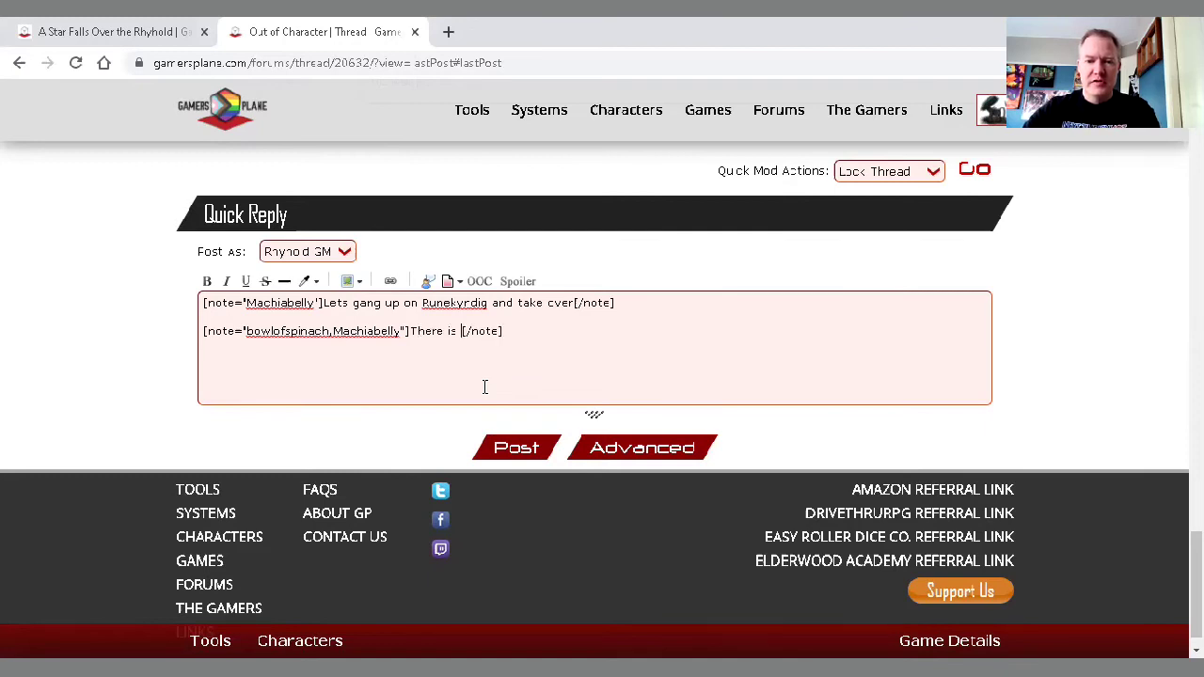
pyautogui.write('nothing to')
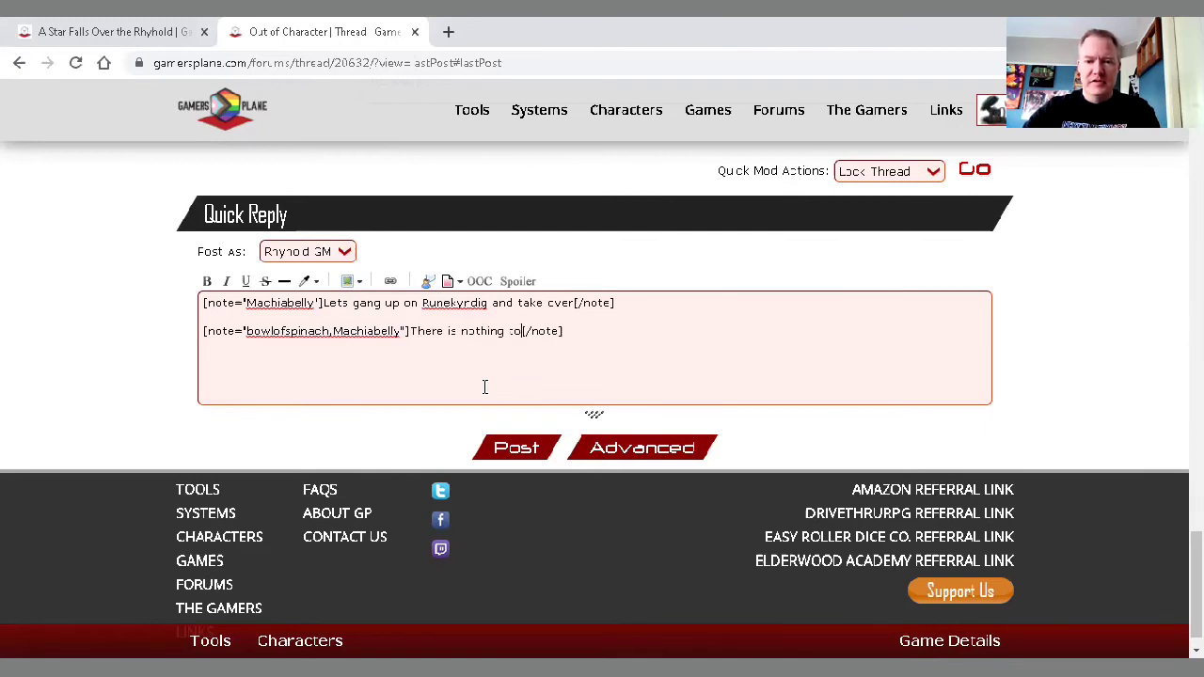
pyautogui.write(' see here.')
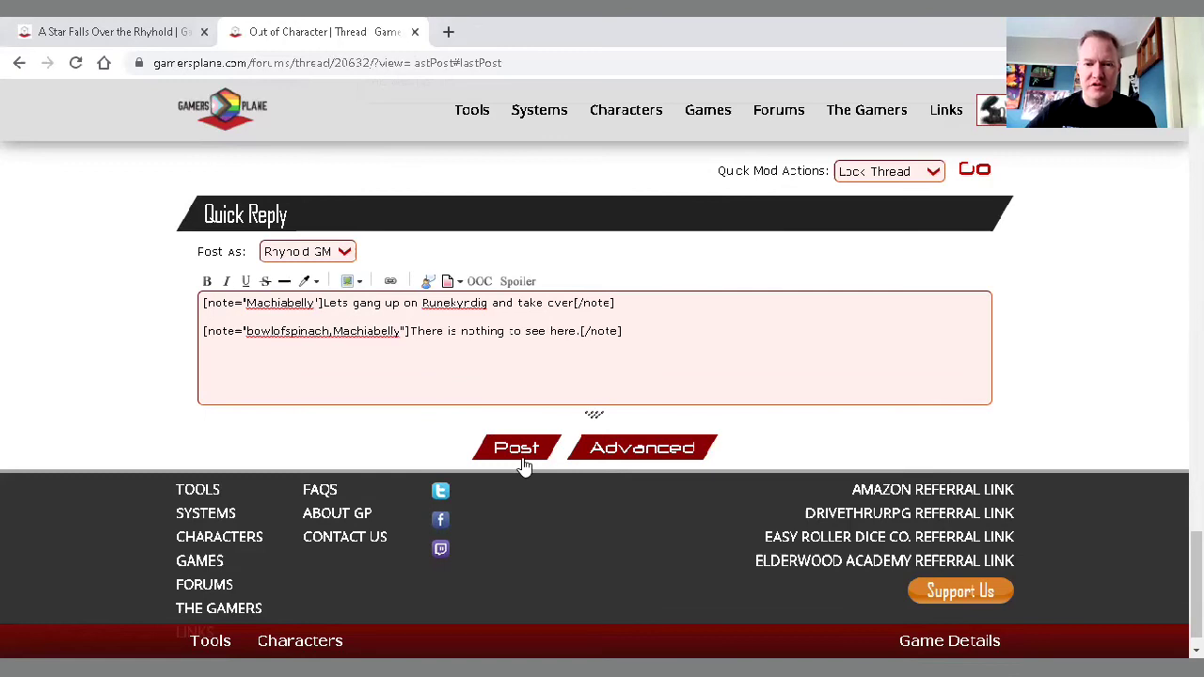
# Post the reply and check that both hidden notes appear in the thread
pyautogui.click(524, 465)
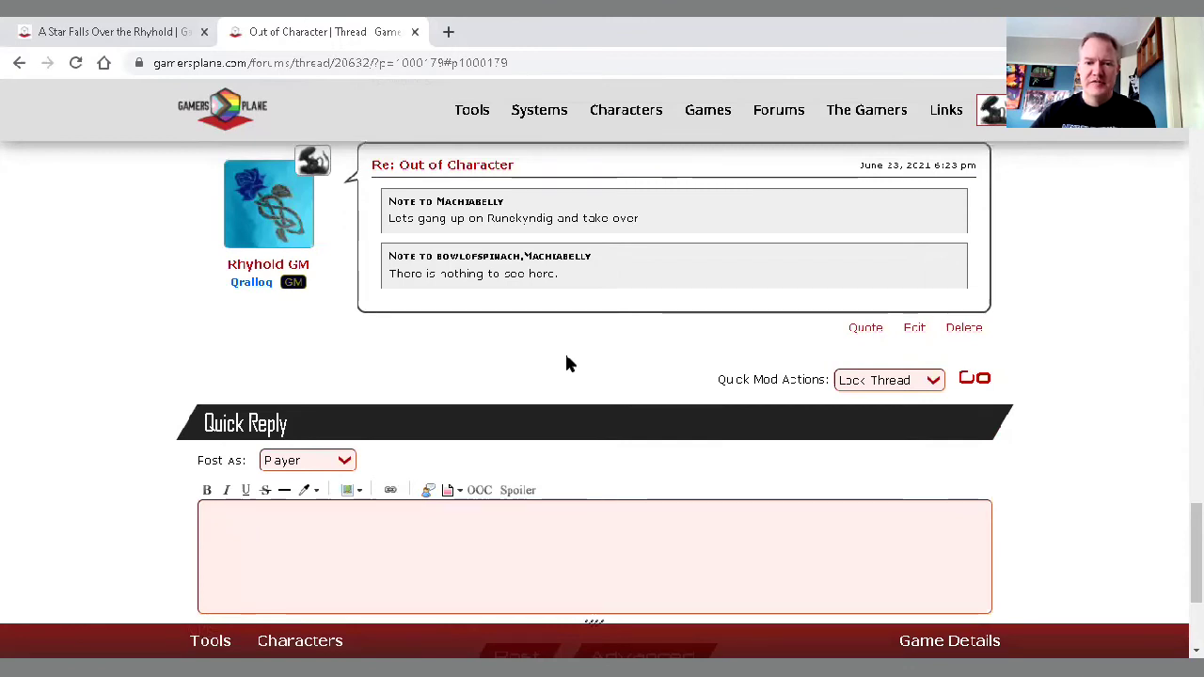
pyautogui.scroll(1, 564, 364)
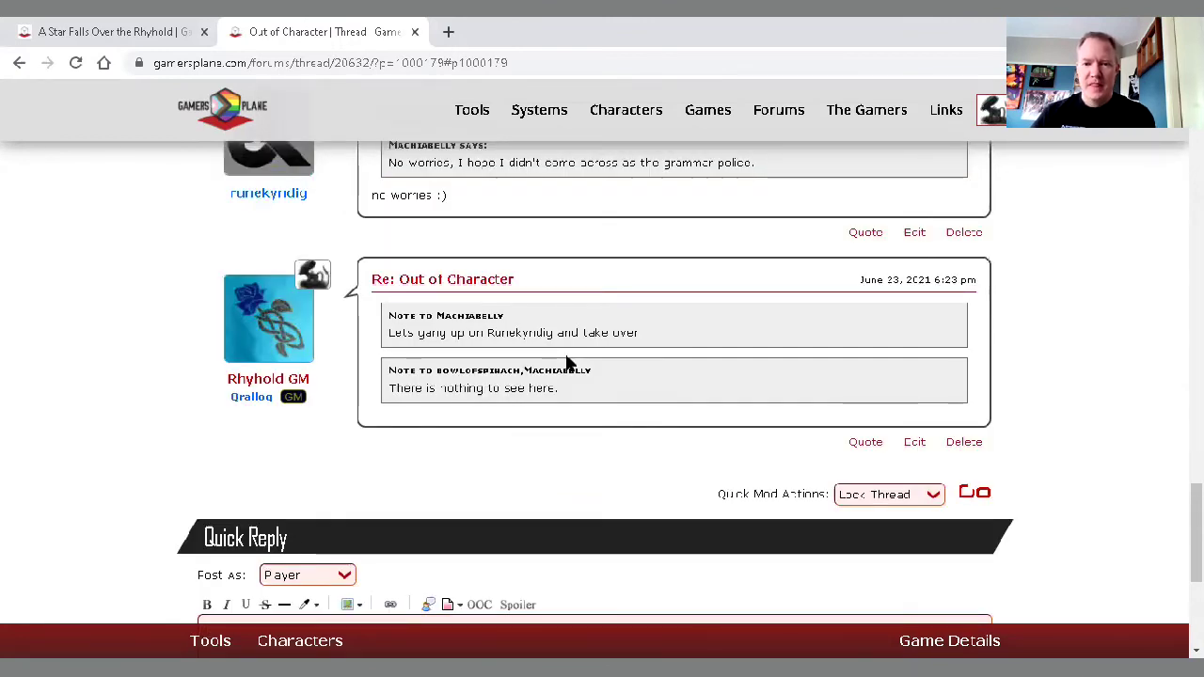